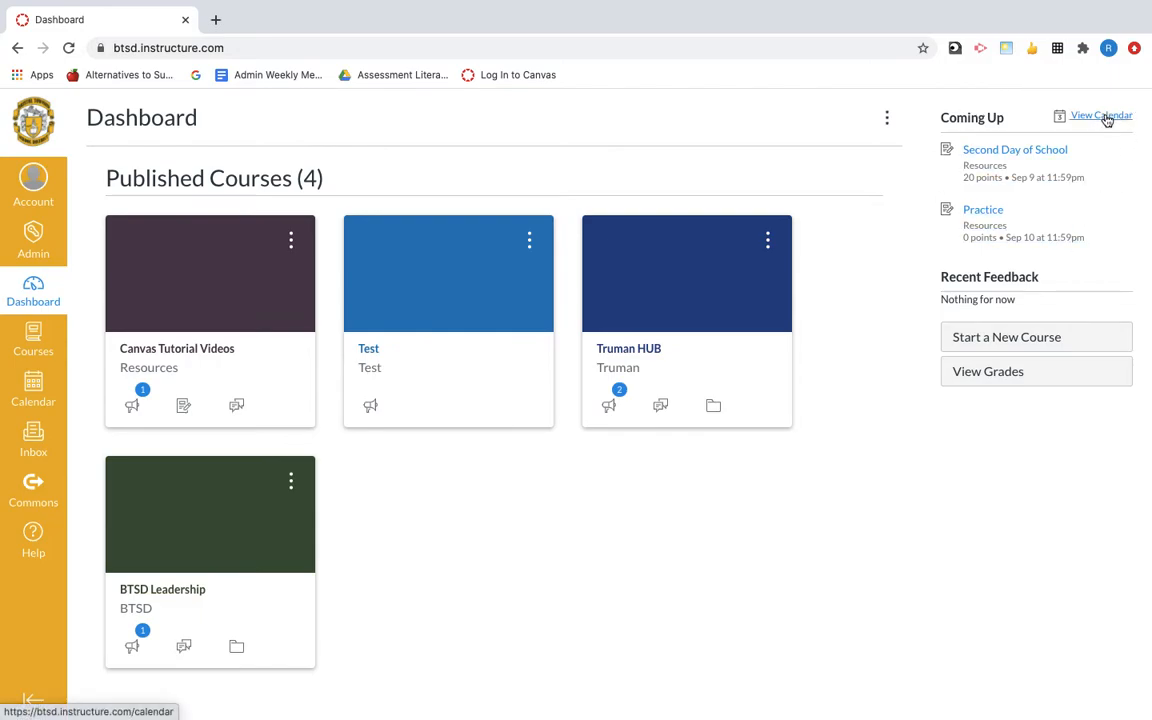
# - View the September 2020 calendar from the dashboard and return to the dashboard
pyautogui.click(1104, 116)
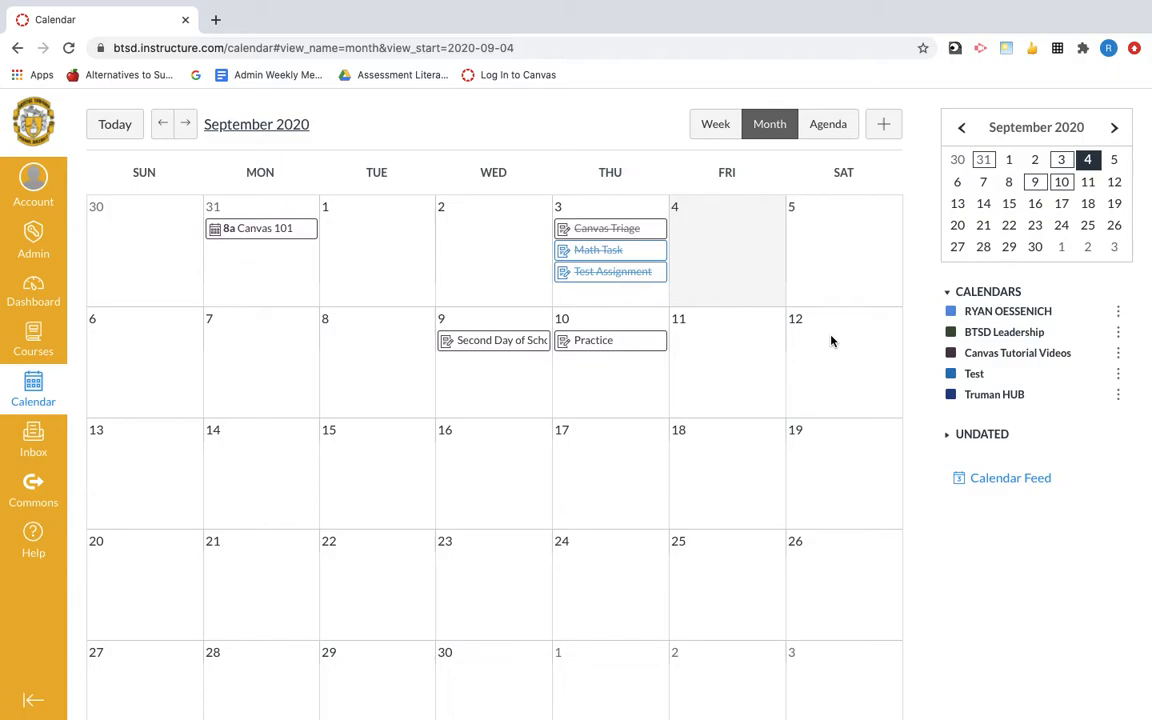
pyautogui.click(40, 289)
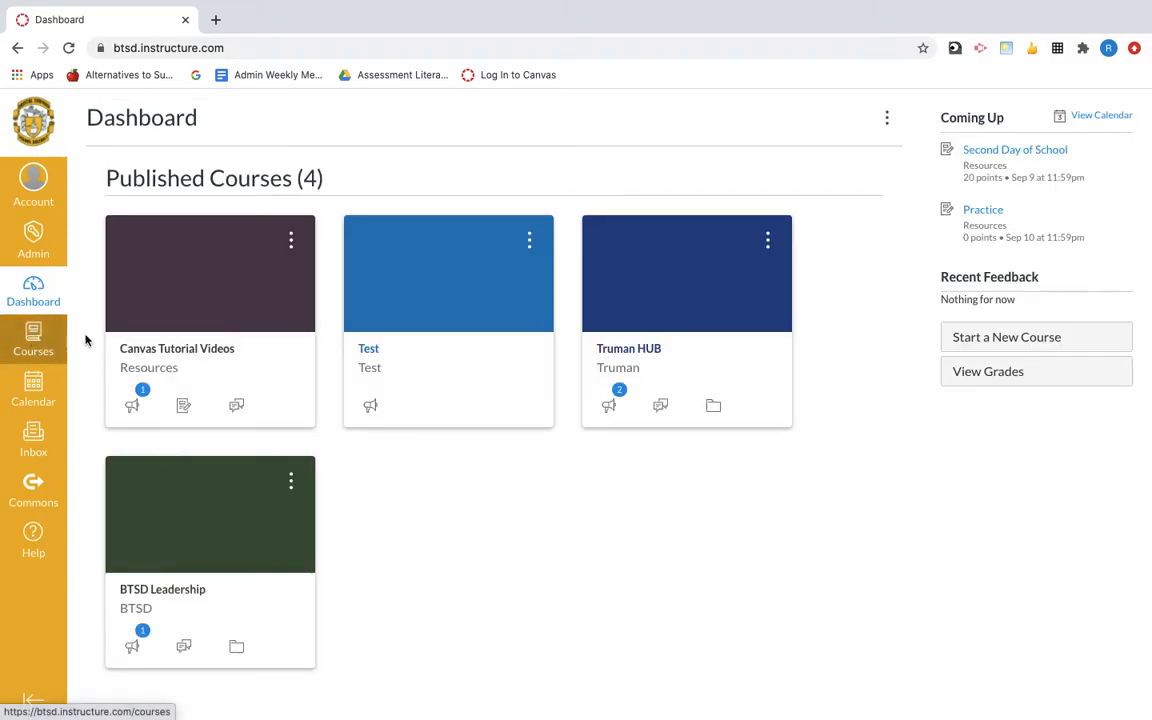
# - Open the Test course and switch it to Student View
pyautogui.click(368, 352)
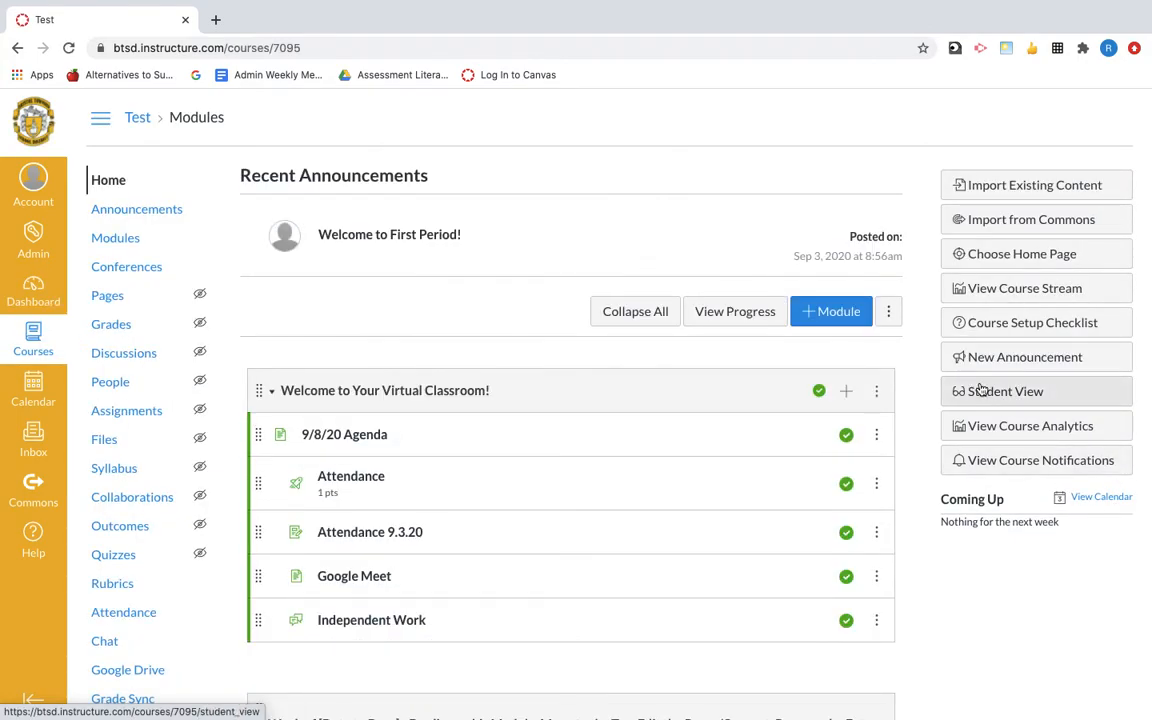
pyautogui.click(988, 393)
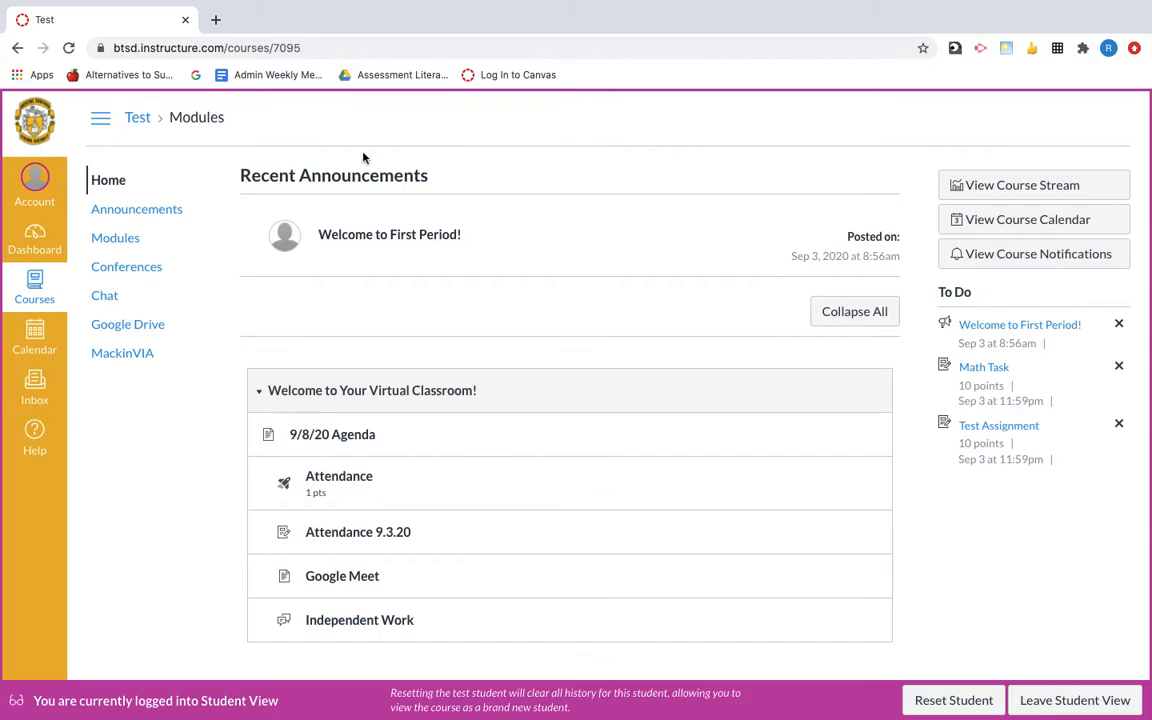
# - Read the "Welcome to First Period!" announcement, and look over the modules on the course home page
pyautogui.click(428, 241)
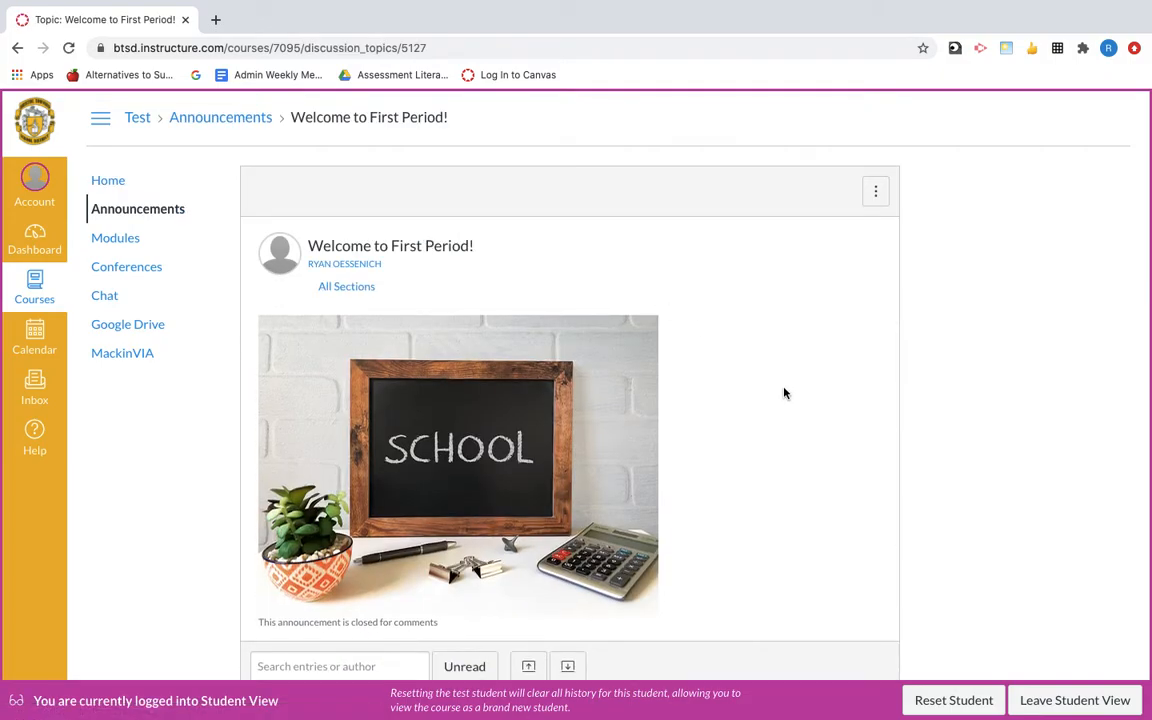
pyautogui.scroll(-1, 785, 395)
pyautogui.scroll(1, 785, 395)
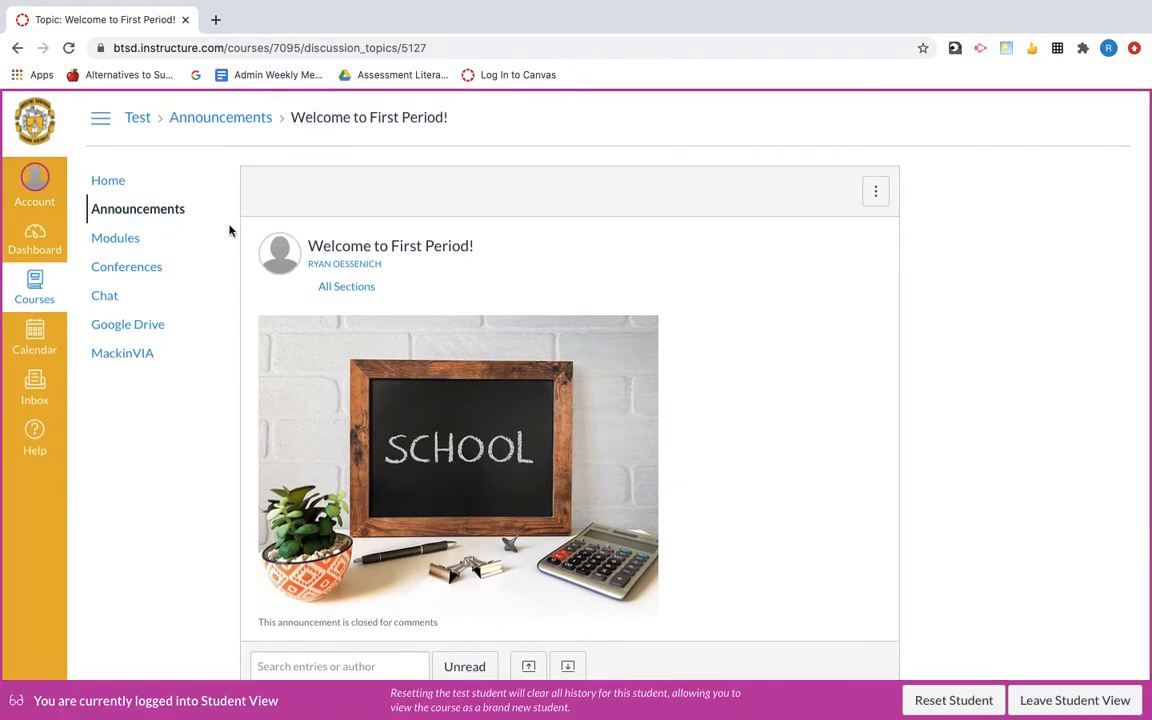
pyautogui.click(109, 186)
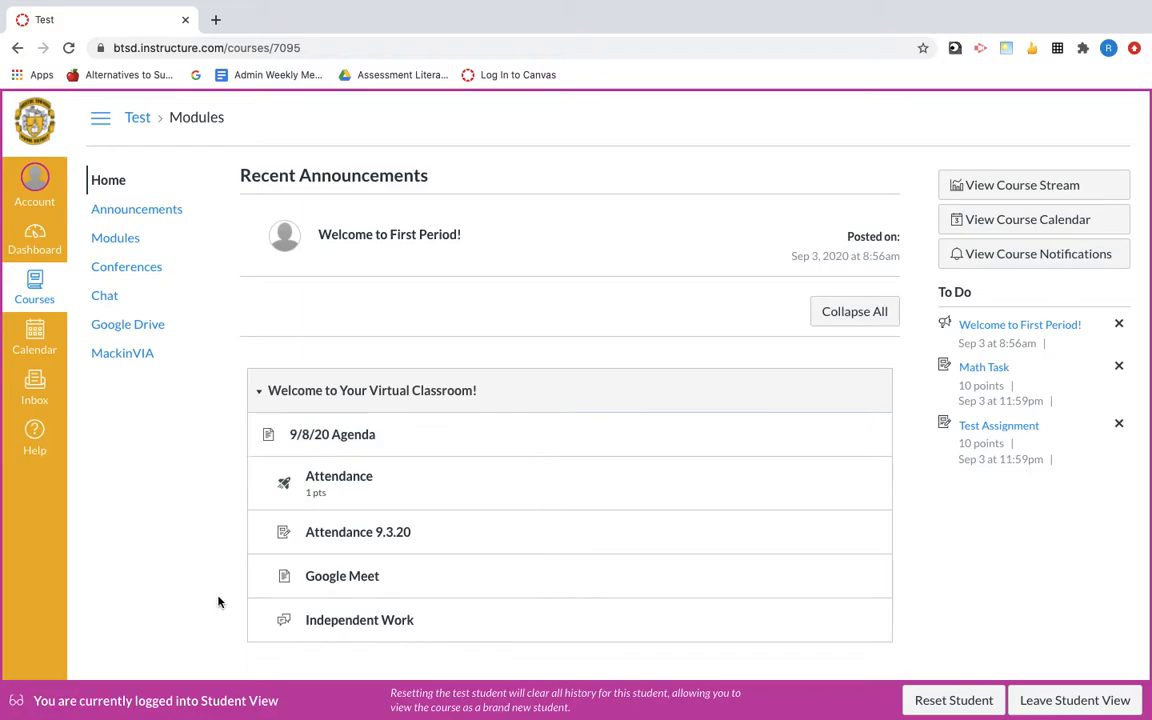
pyautogui.scroll(-5, 885, 518)
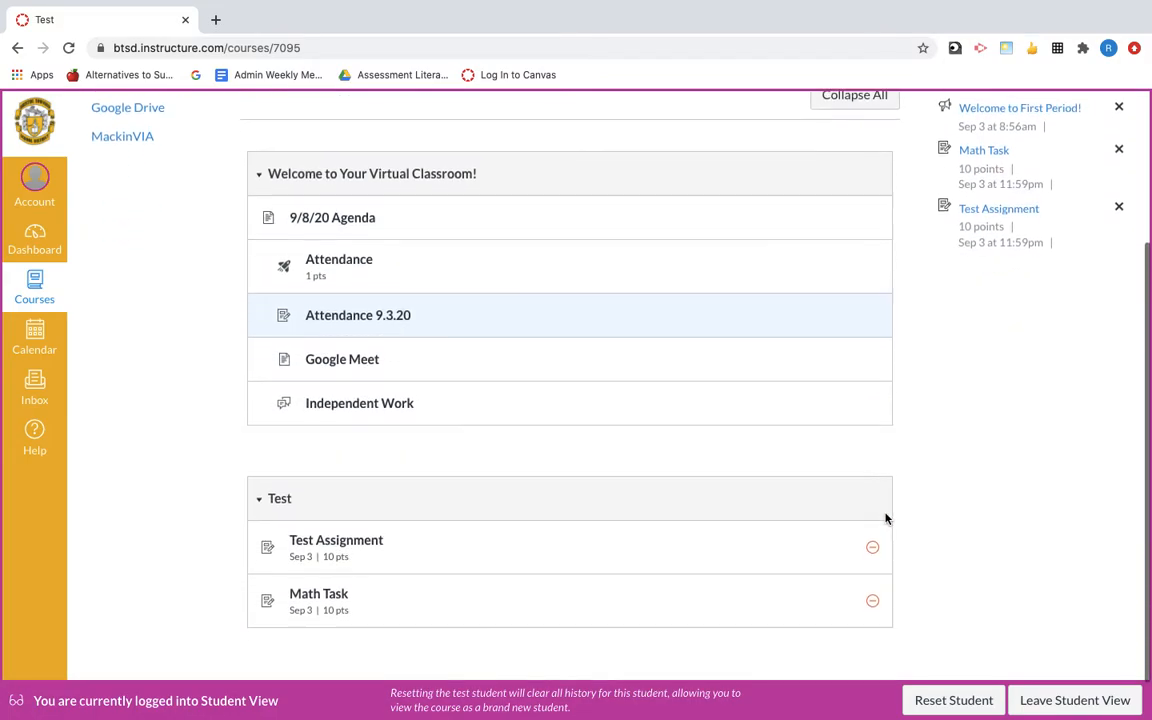
pyautogui.scroll(4, 885, 518)
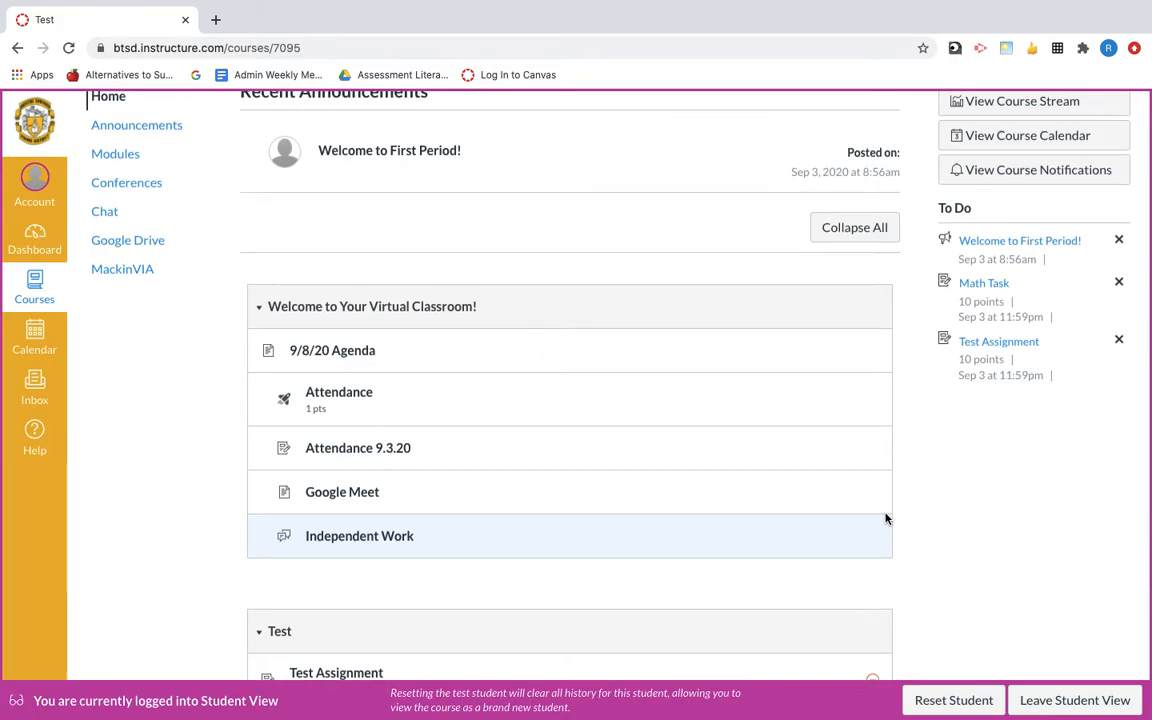
pyautogui.scroll(2, 885, 516)
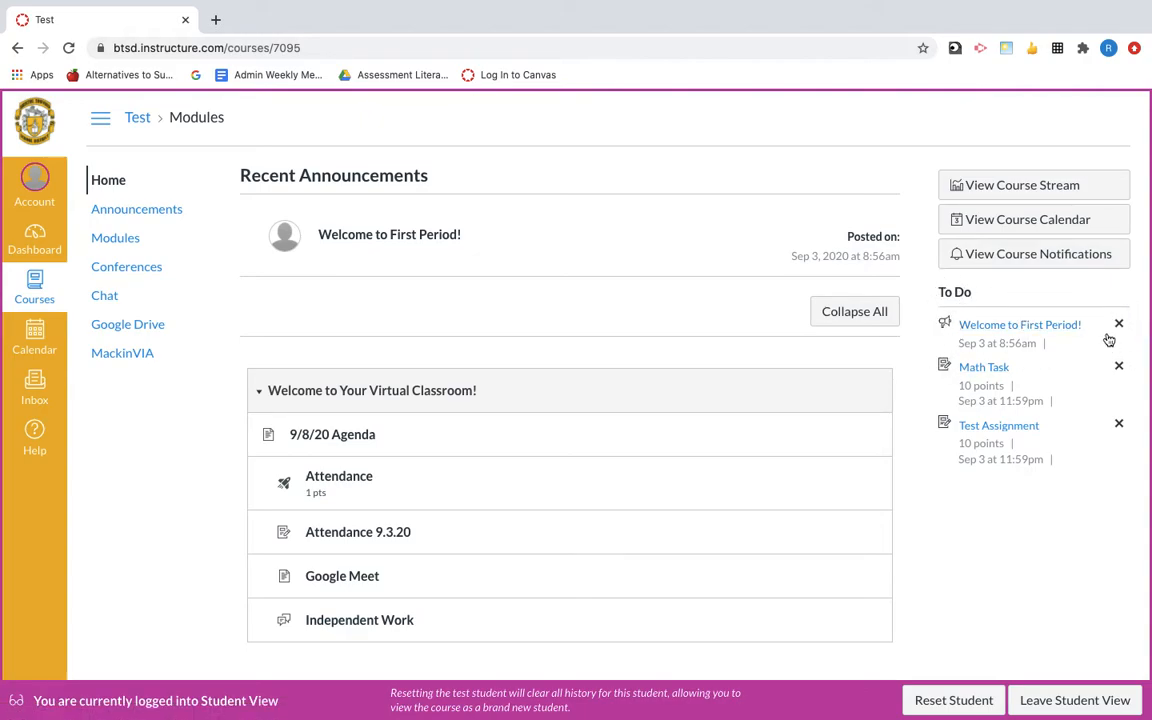
# - Open the "Welcome to First Period!" item from the To Do list, return to the course home page and dismiss the item
pyautogui.click(1029, 327)
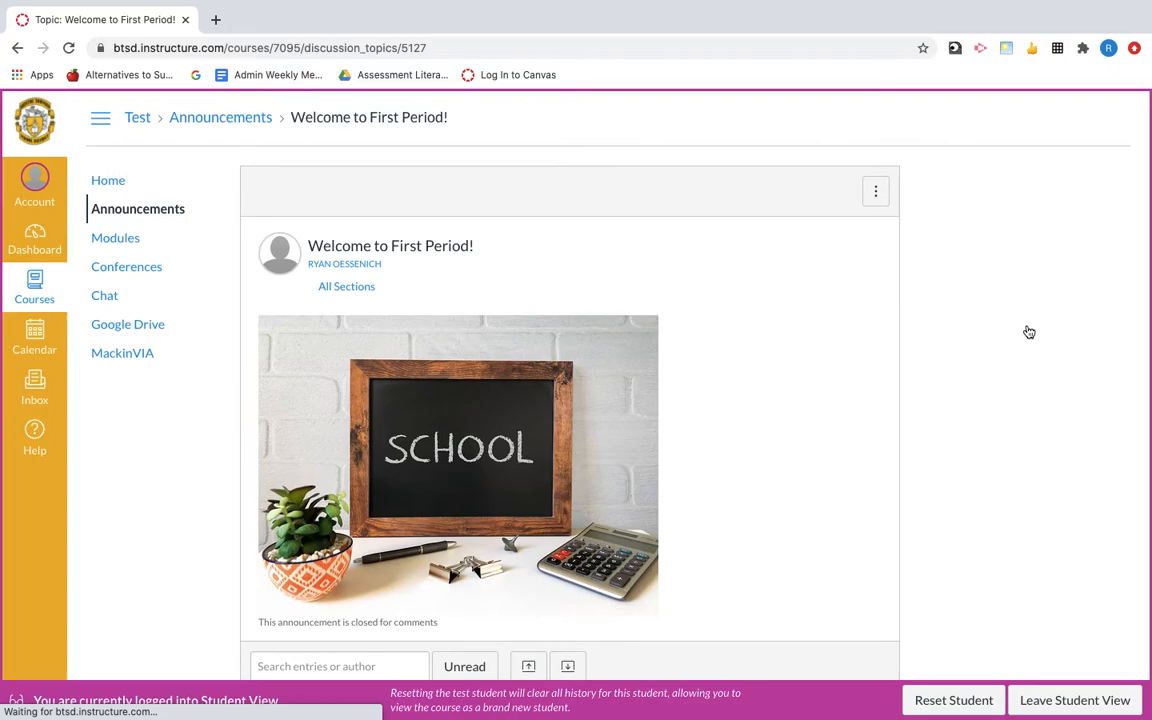
pyautogui.click(110, 188)
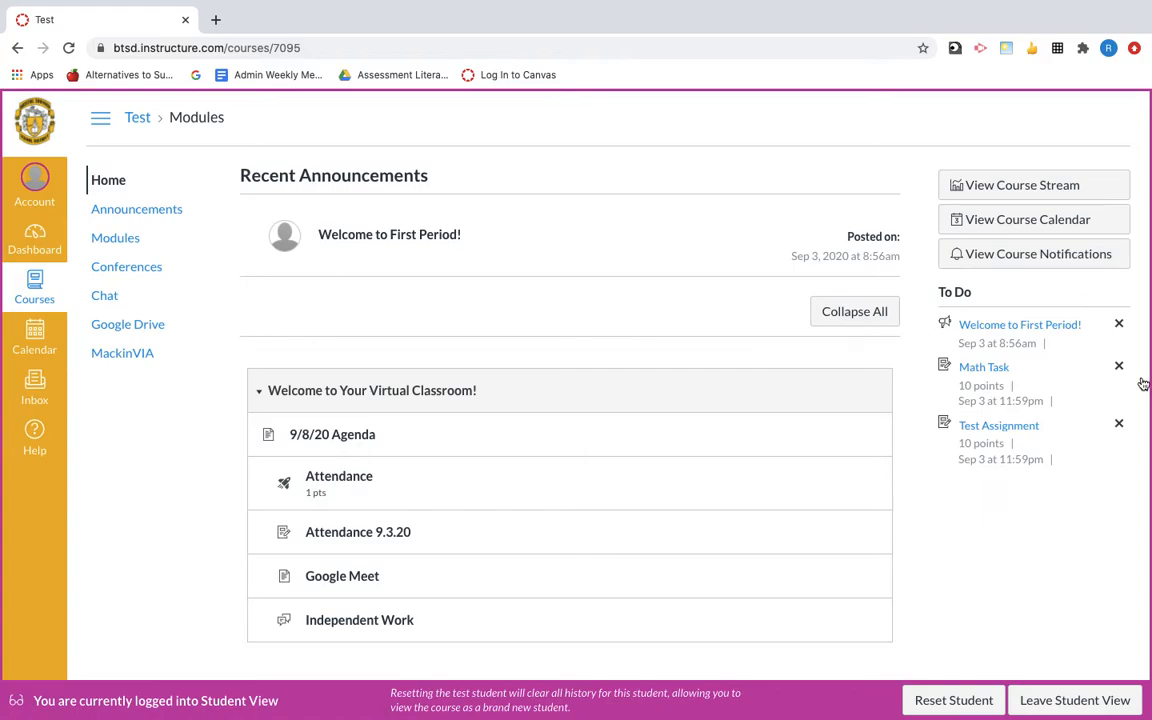
pyautogui.click(1119, 324)
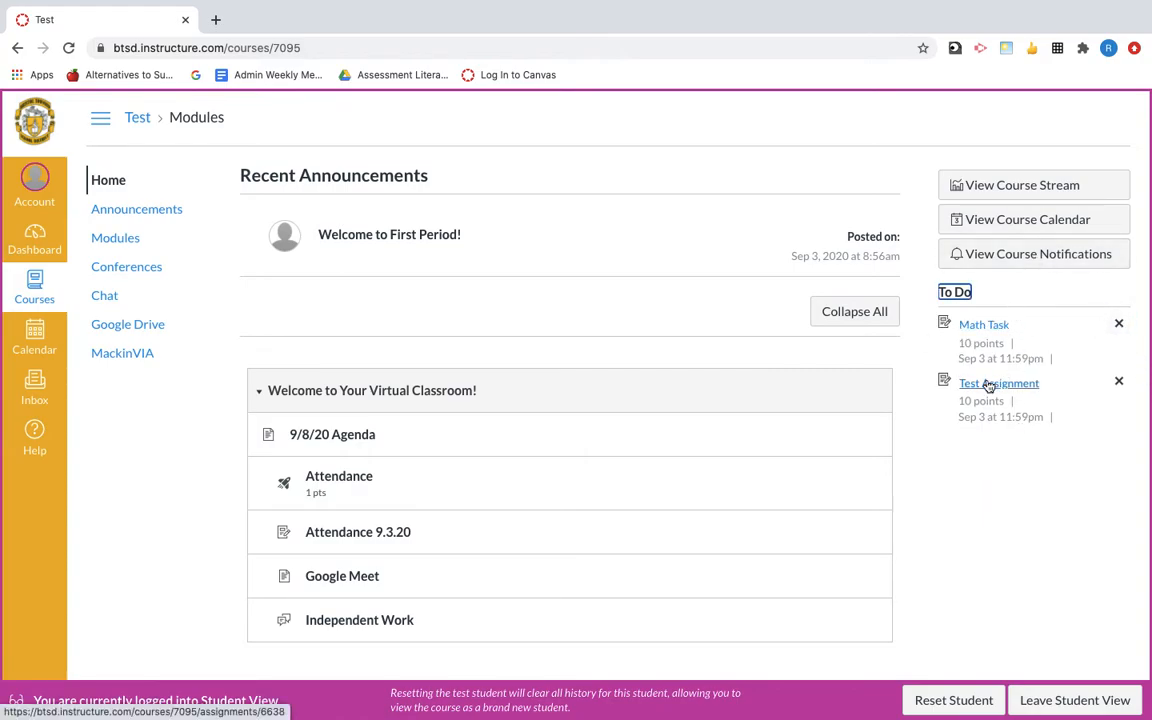
# - Open the 9/8/20 Agenda page and highlight the independent work note and "Class recap at 8:00"
pyautogui.scroll(-2, 800, 401)
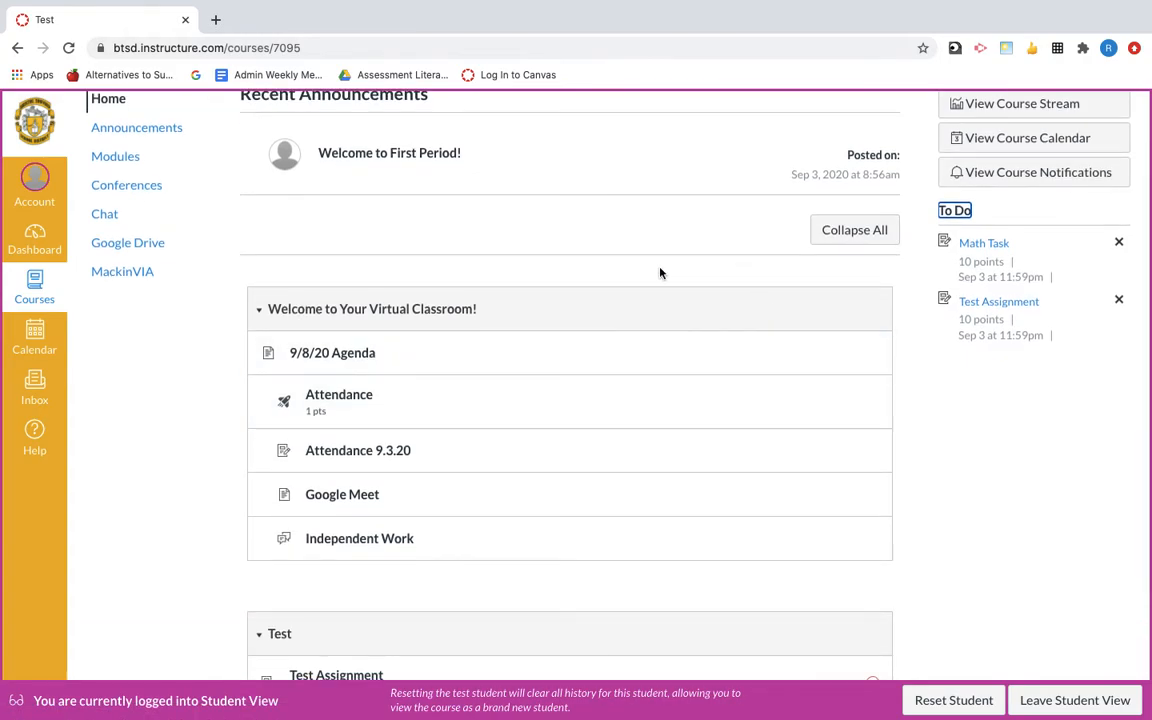
pyautogui.click(347, 358)
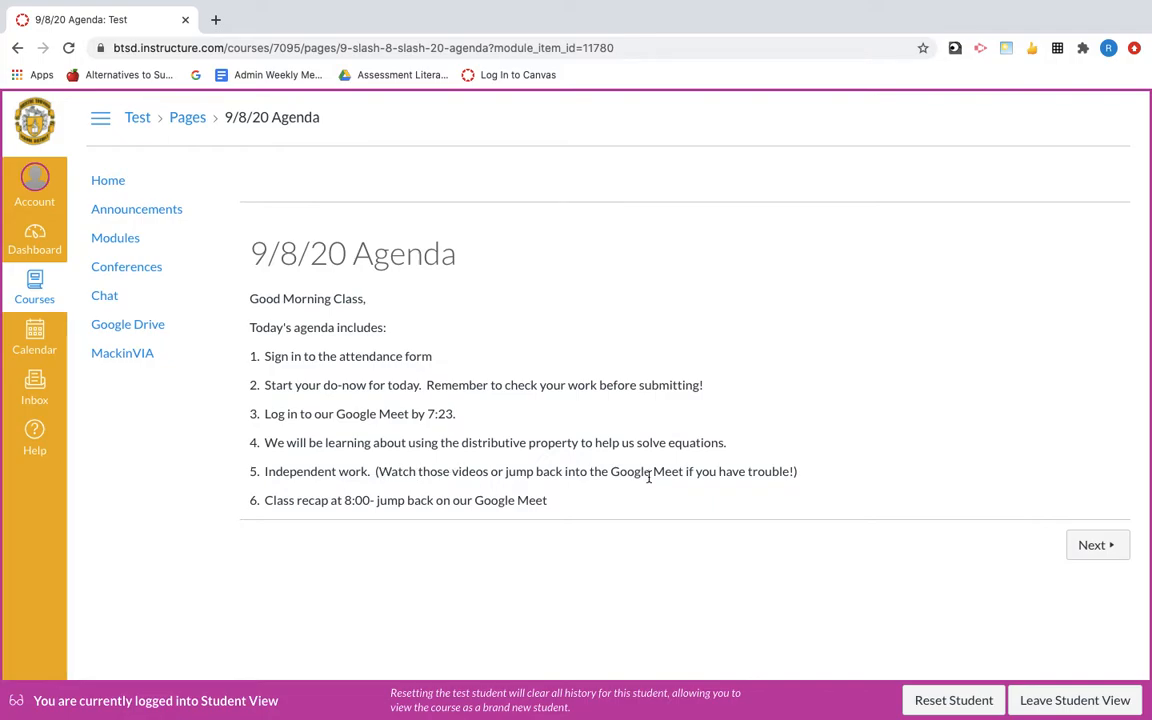
pyautogui.moveTo(379, 474); pyautogui.dragTo(488, 473)
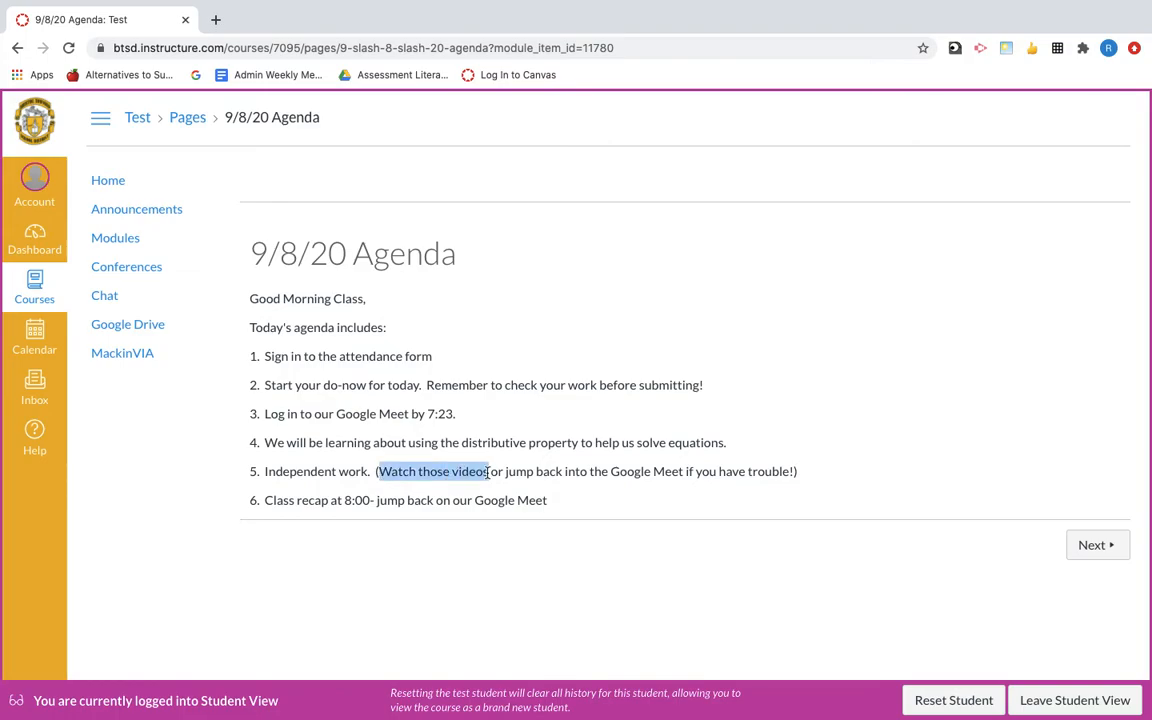
pyautogui.moveTo(488, 473); pyautogui.dragTo(802, 470)
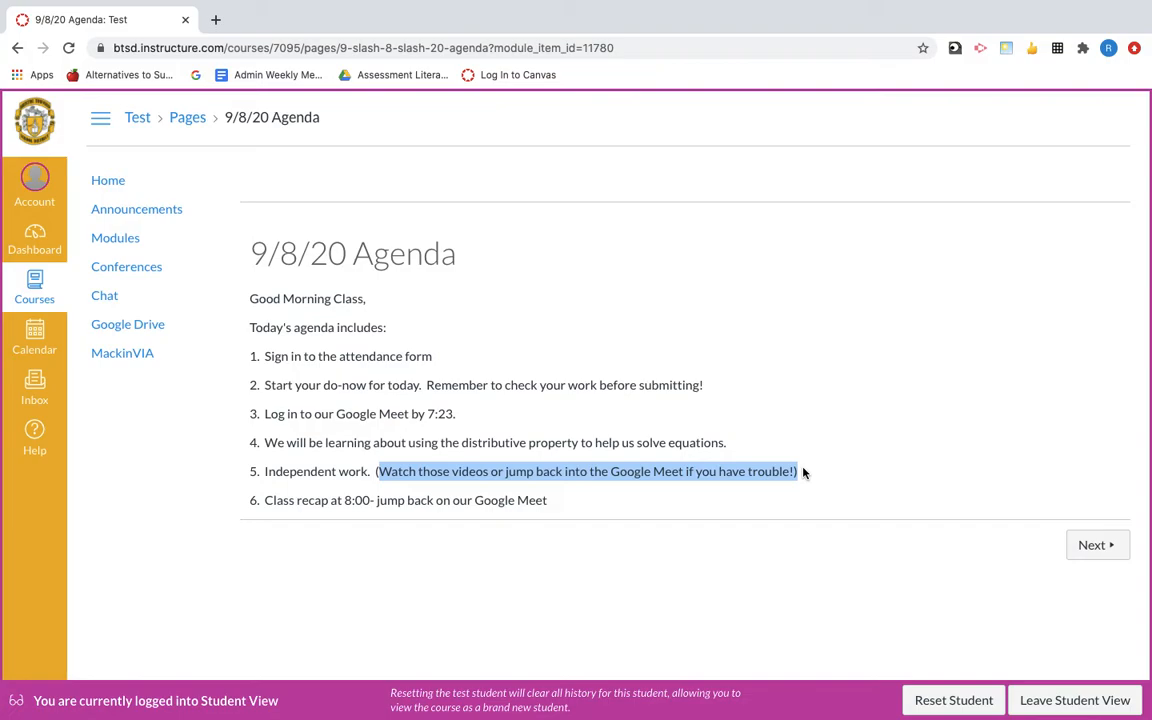
pyautogui.moveTo(264, 500); pyautogui.dragTo(377, 513)
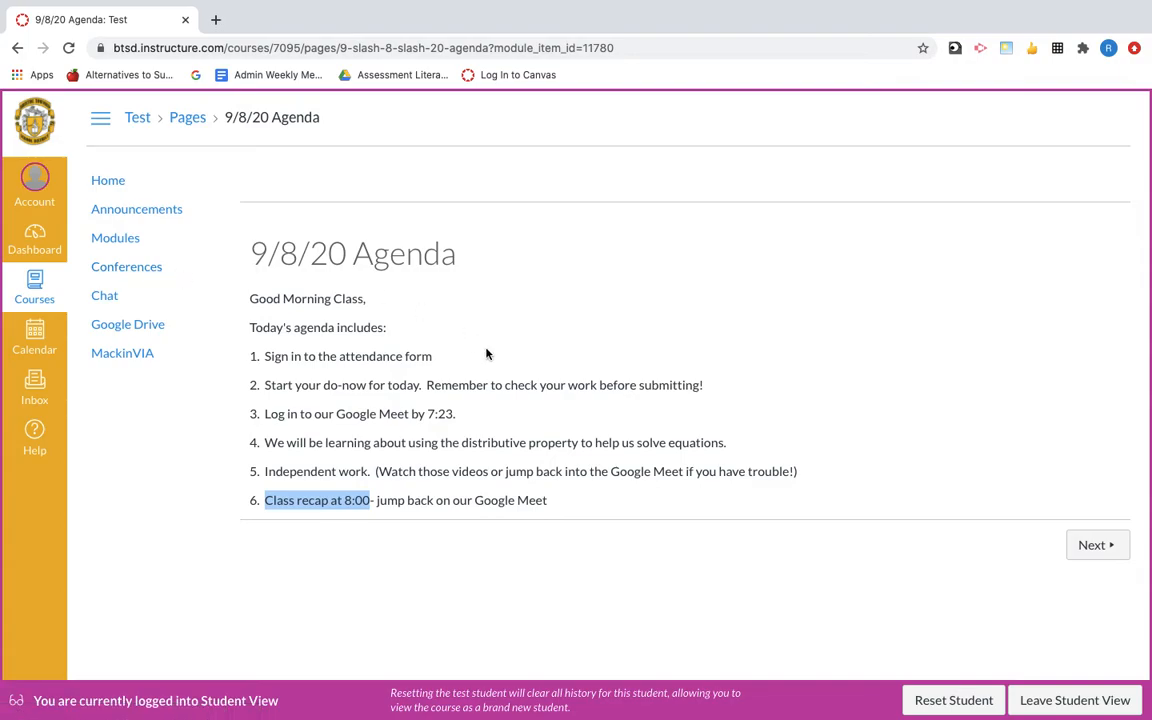
# - Page forward from the agenda through Attendance, Attendance 9.3.20 and Google Meet to the Independent Work discussion
pyautogui.click(1097, 546)
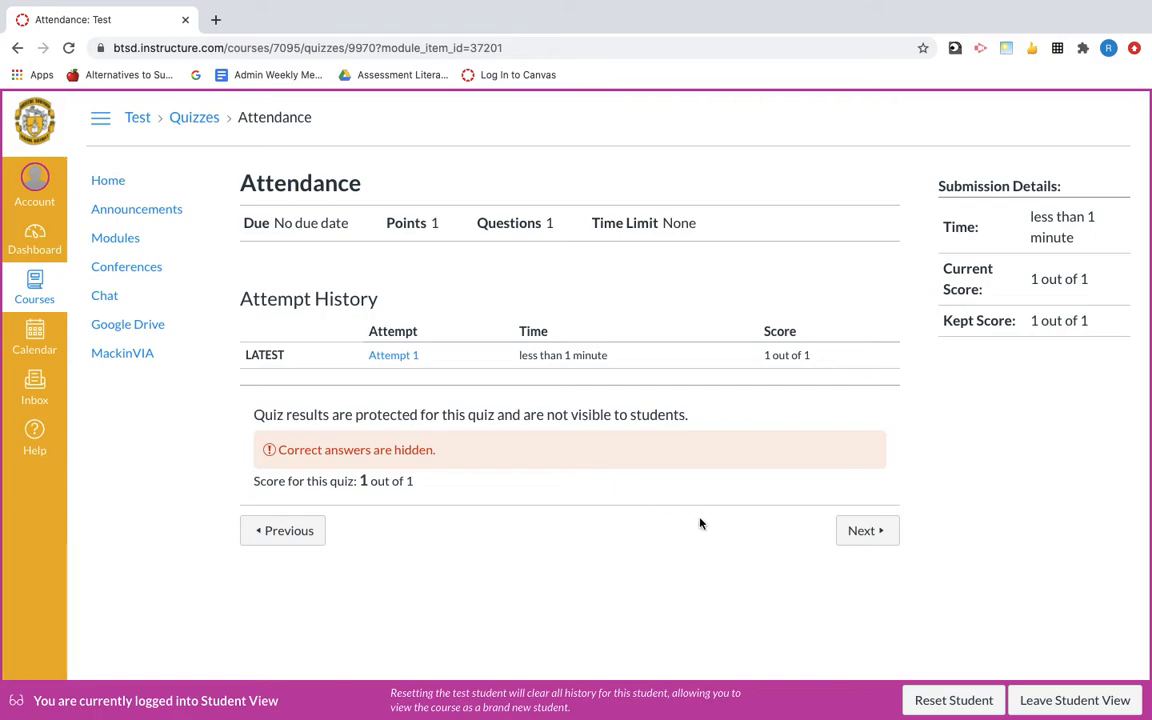
pyautogui.click(862, 540)
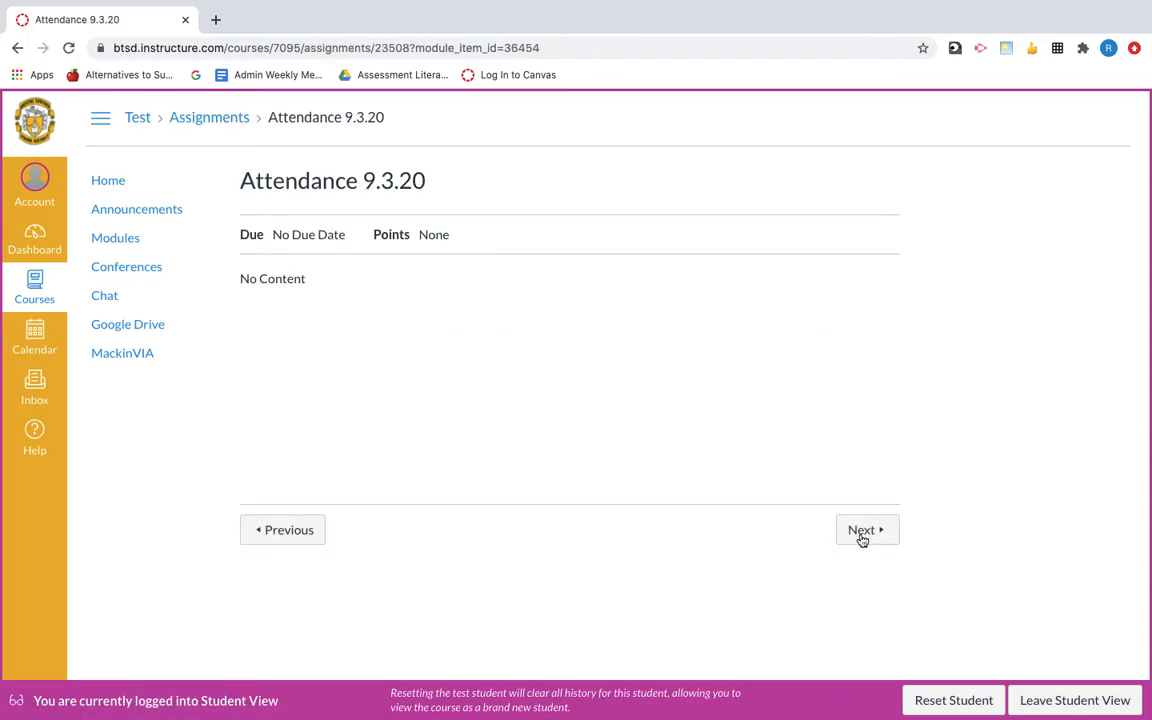
pyautogui.click(874, 542)
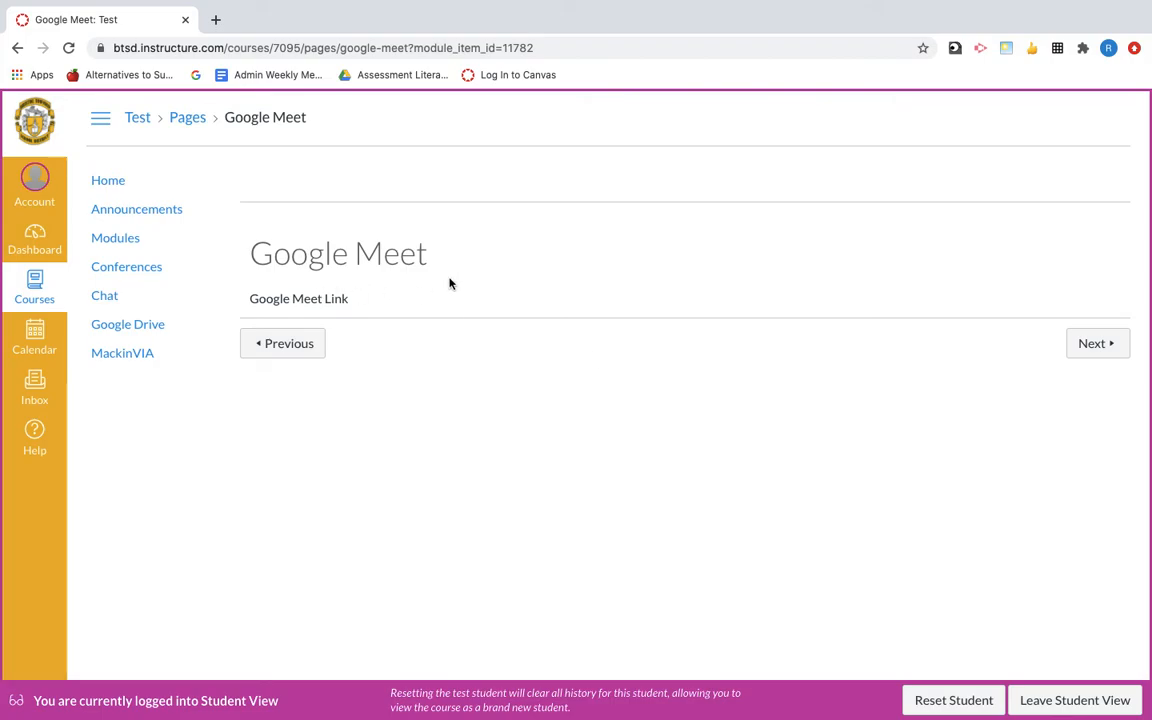
pyautogui.click(1089, 348)
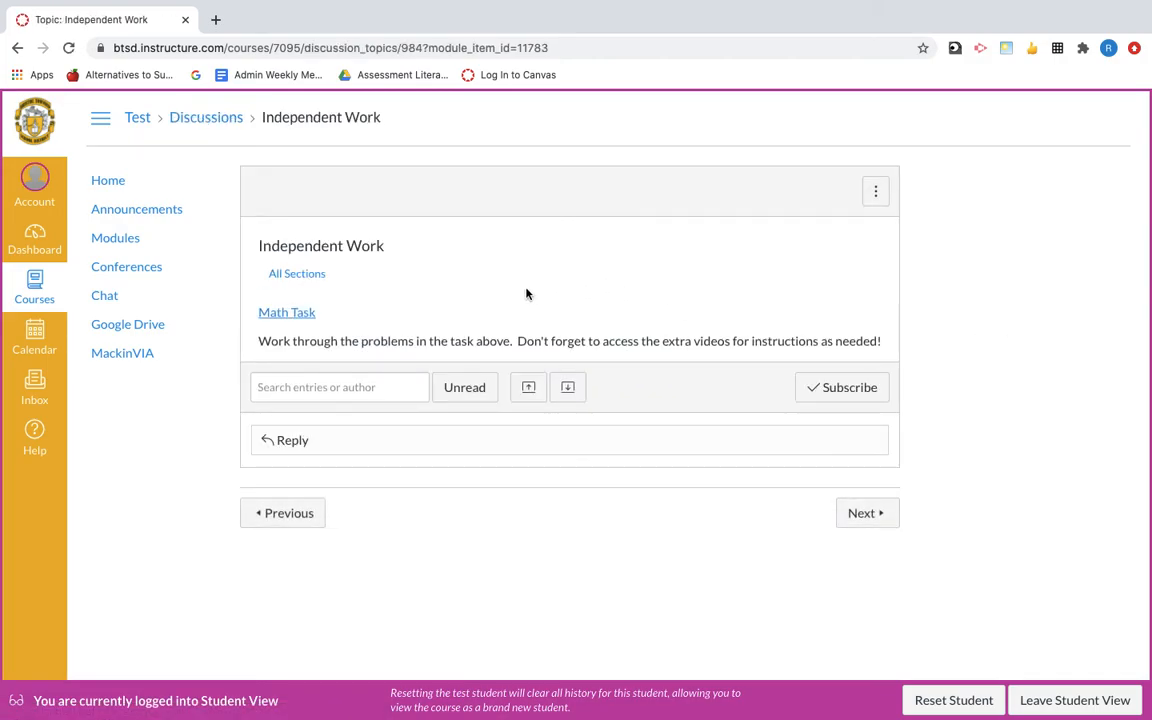
# - Open the Math Task assignment linked in the Independent Work discussion and submit the text entry "x=2"
pyautogui.click(303, 313)
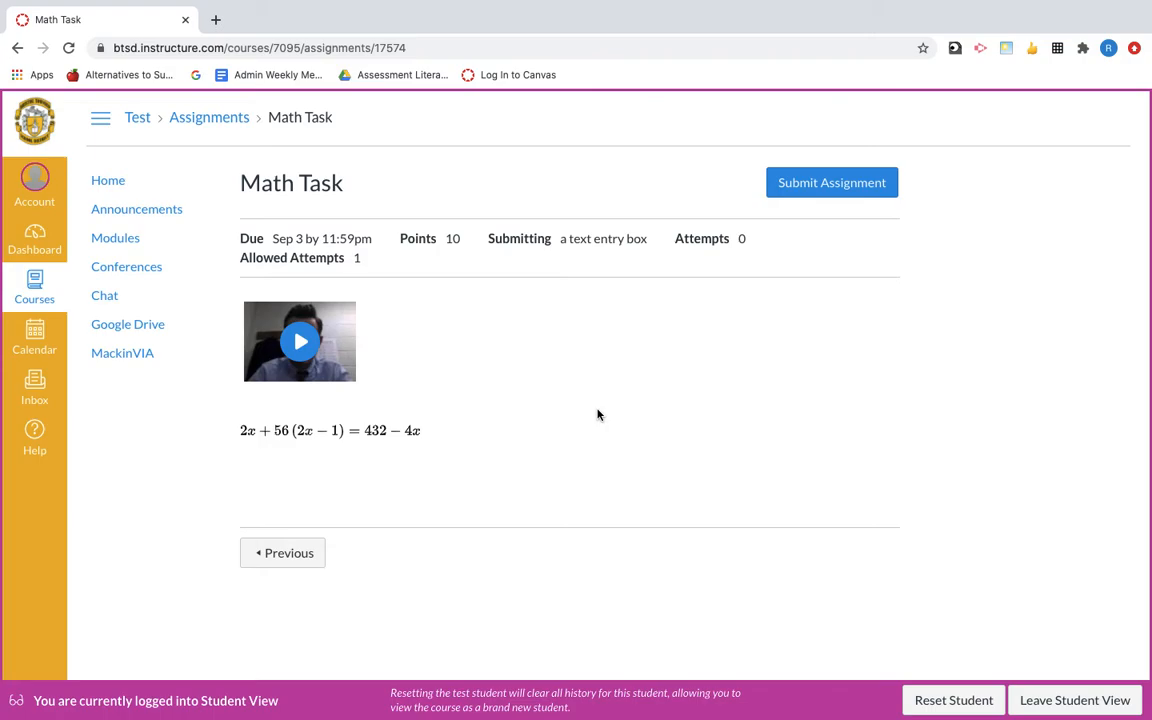
pyautogui.click(817, 192)
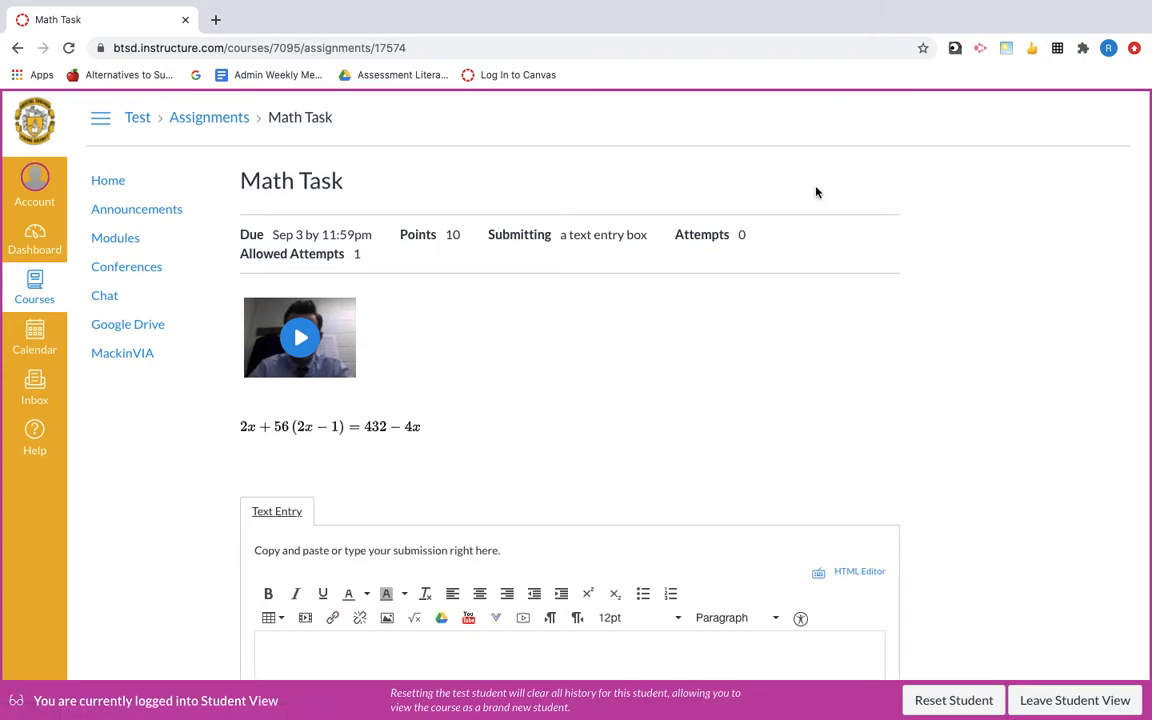
pyautogui.scroll(-3, 975, 415)
pyautogui.scroll(-3, 981, 421)
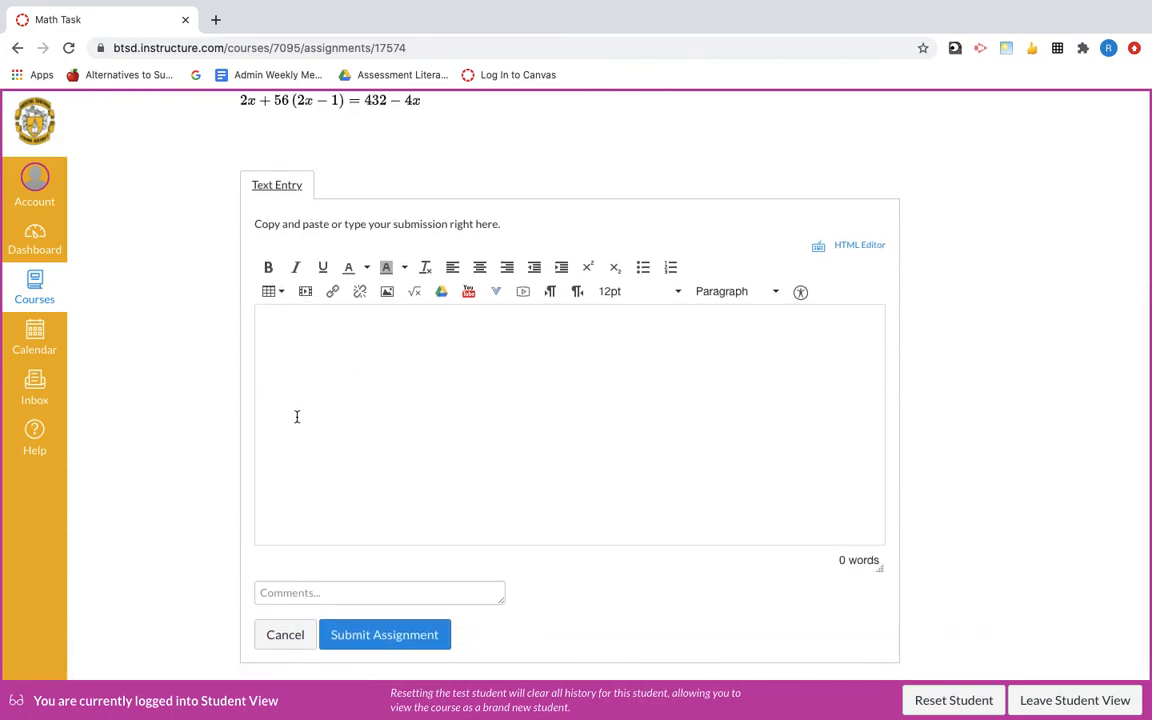
pyautogui.scroll(-2, 1021, 555)
pyautogui.scroll(2, 1021, 555)
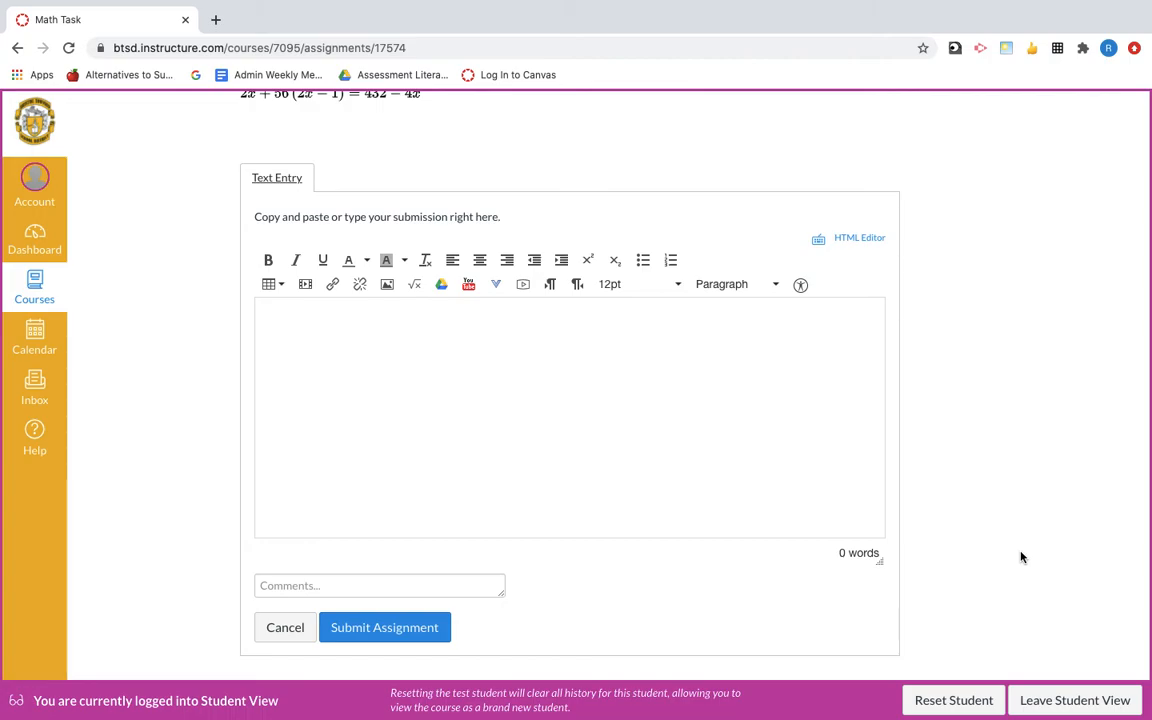
pyautogui.click(309, 316)
pyautogui.write('x=2')
pyautogui.click(424, 634)
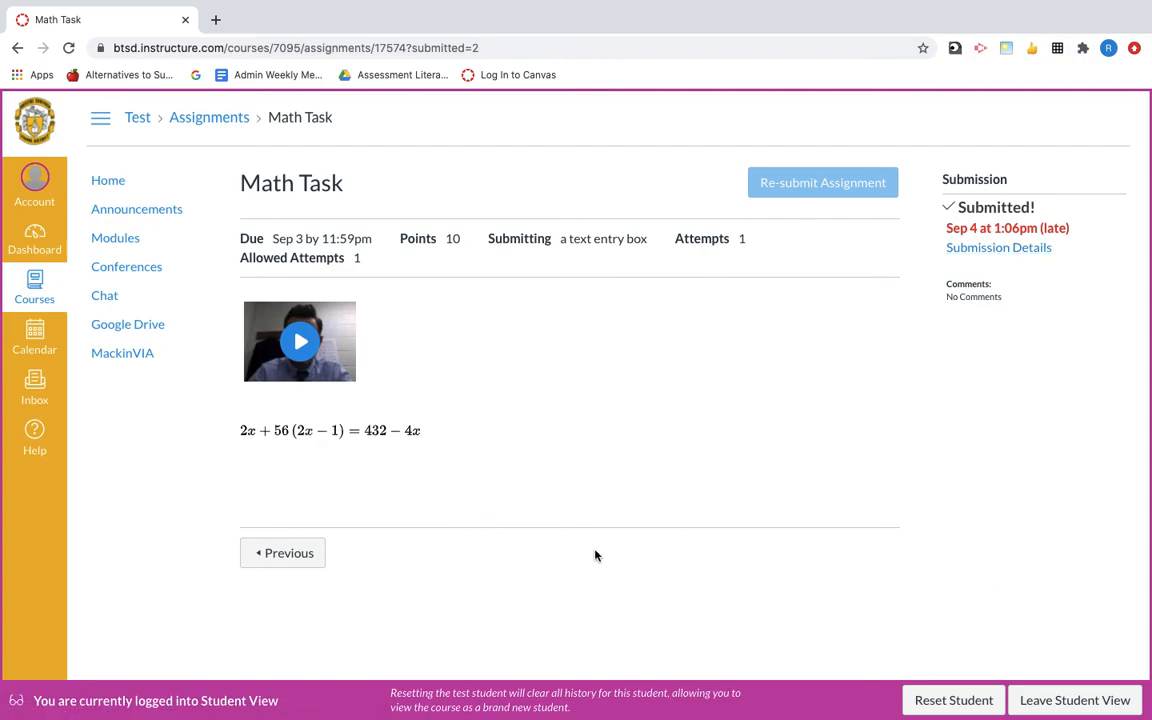
# - View the preceding Test Assignment, and return to the course home page to review its To Do list and modules
pyautogui.click(308, 555)
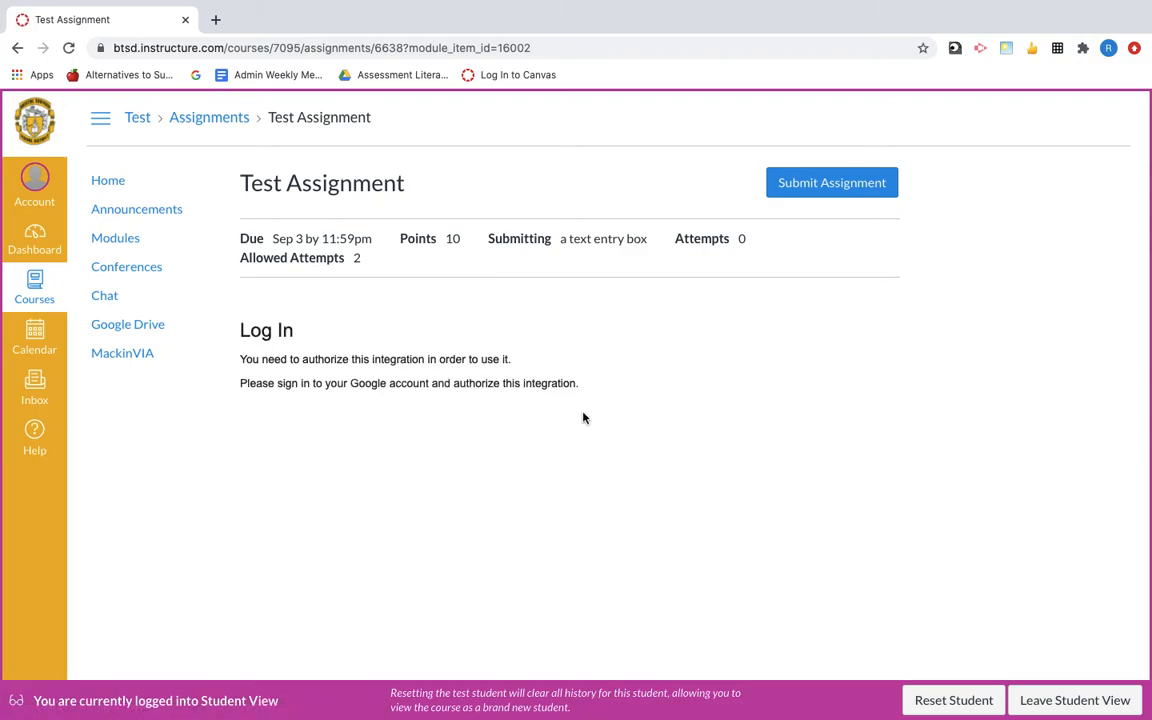
pyautogui.click(110, 182)
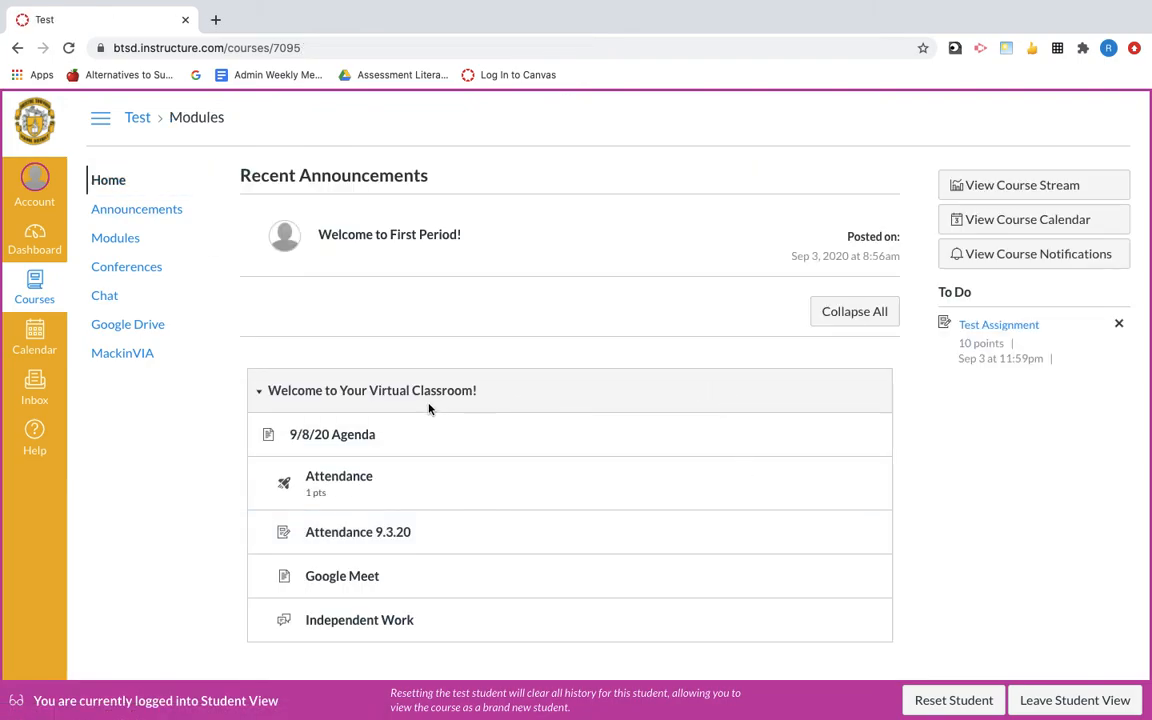
pyautogui.scroll(-1, 455, 576)
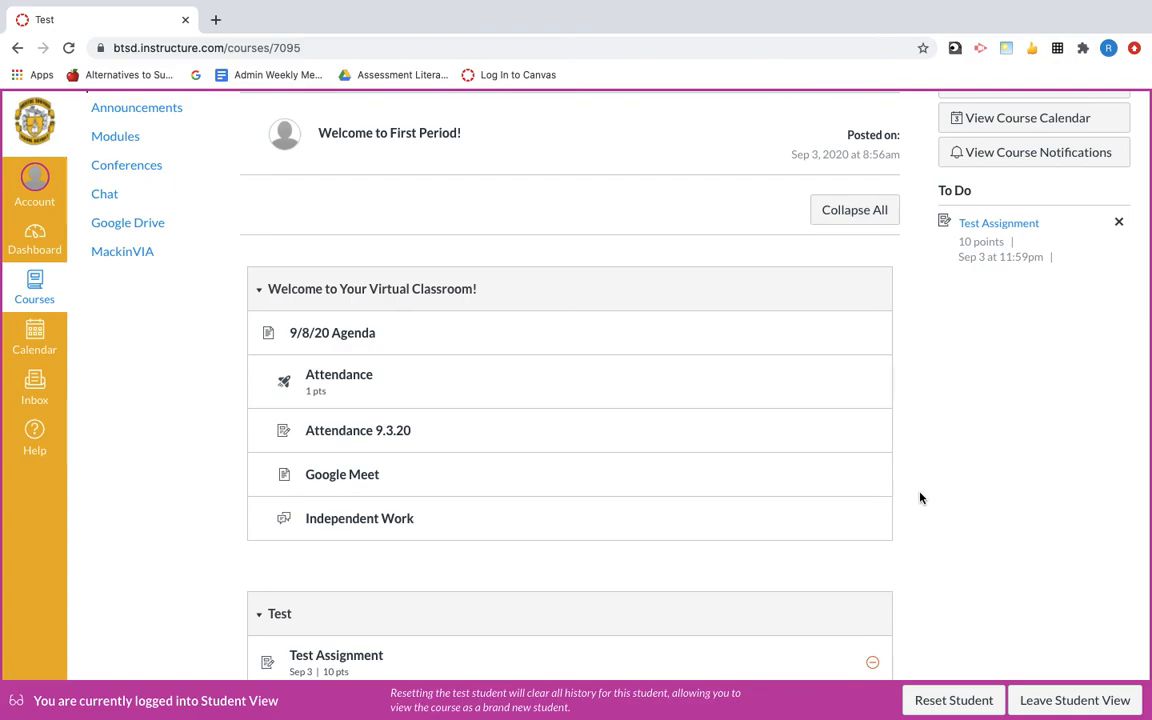
pyautogui.scroll(-3, 920, 497)
pyautogui.scroll(5, 920, 497)
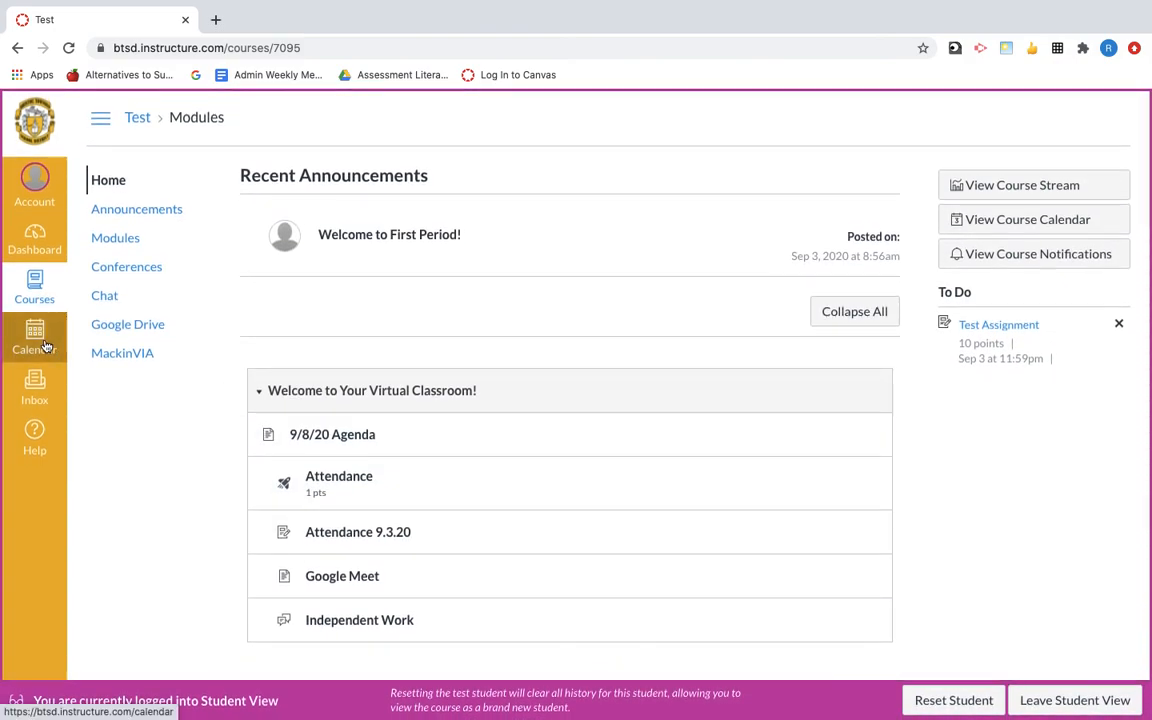
# - Try to open the inbox in Student View, and view the student's calendar
pyautogui.click(47, 396)
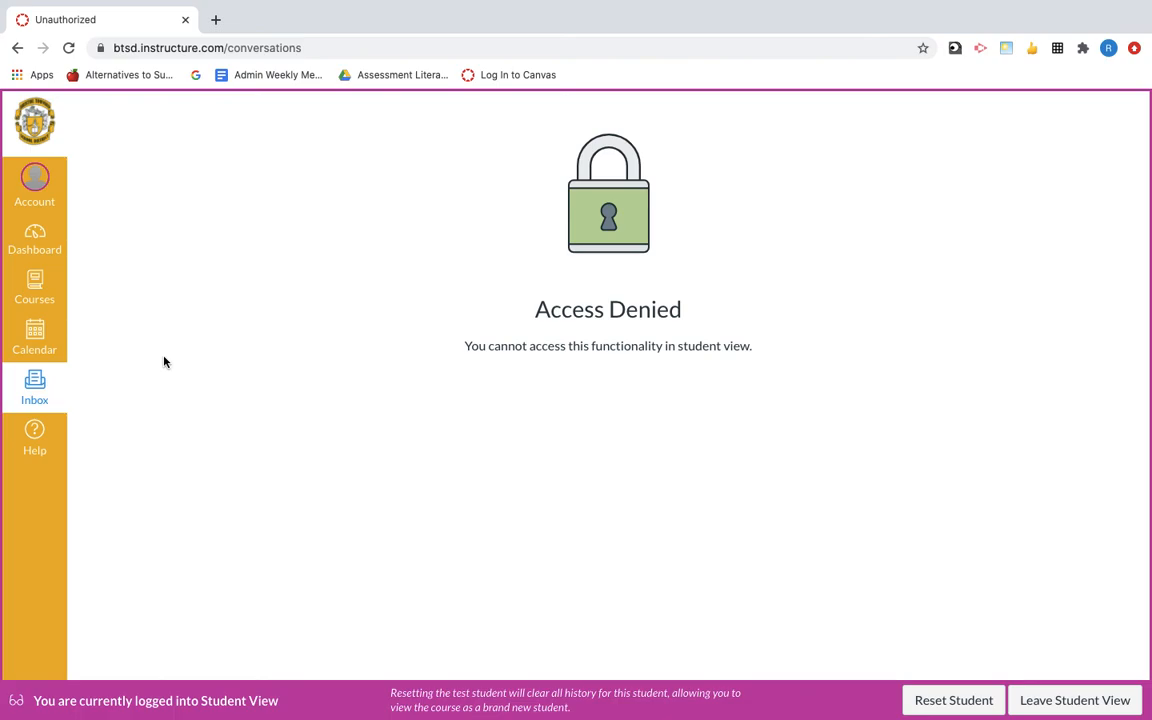
pyautogui.click(52, 334)
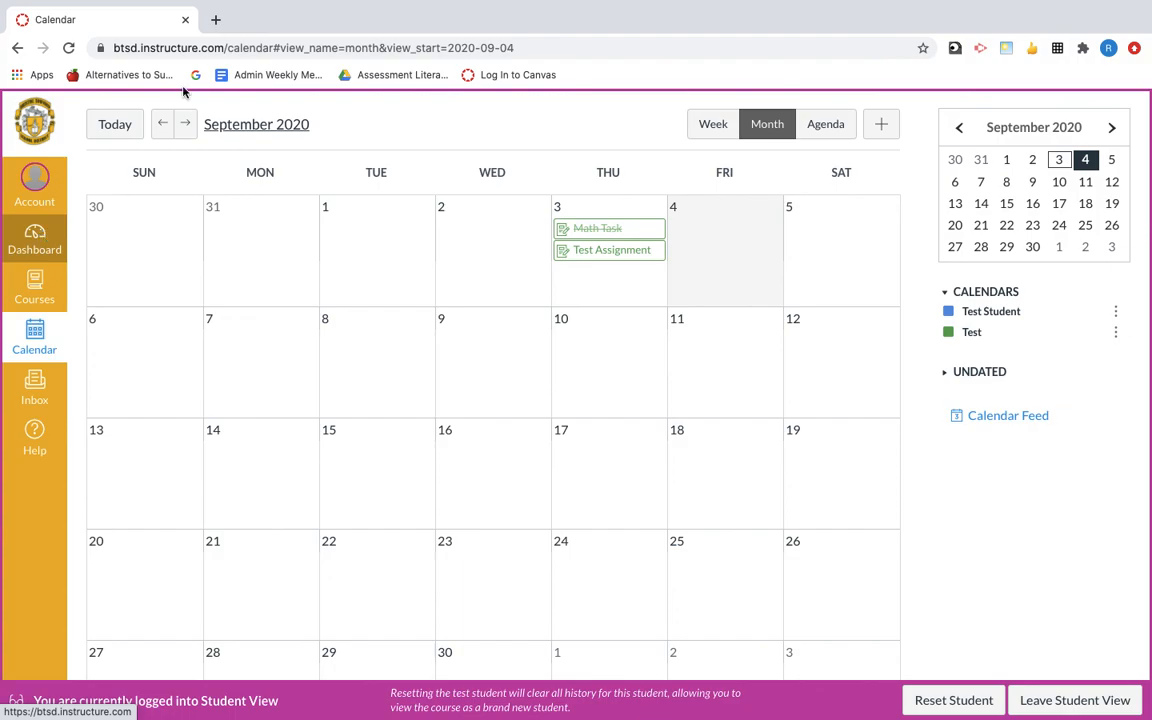
pyautogui.moveTo(844, 5)
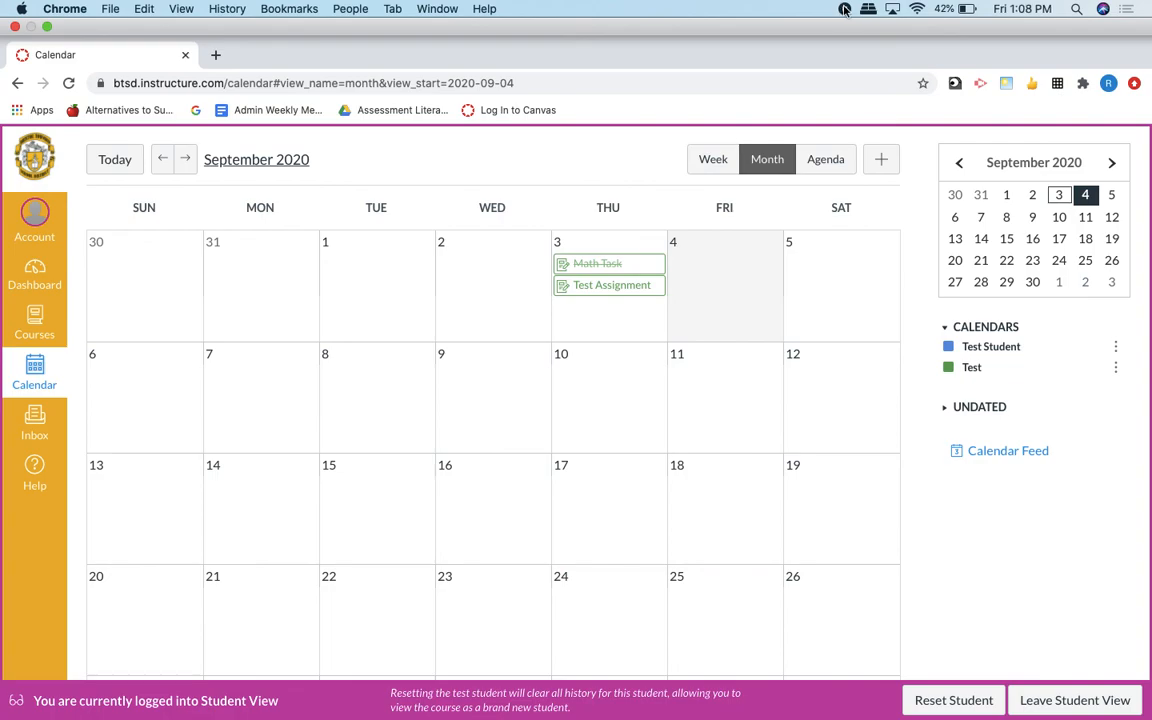